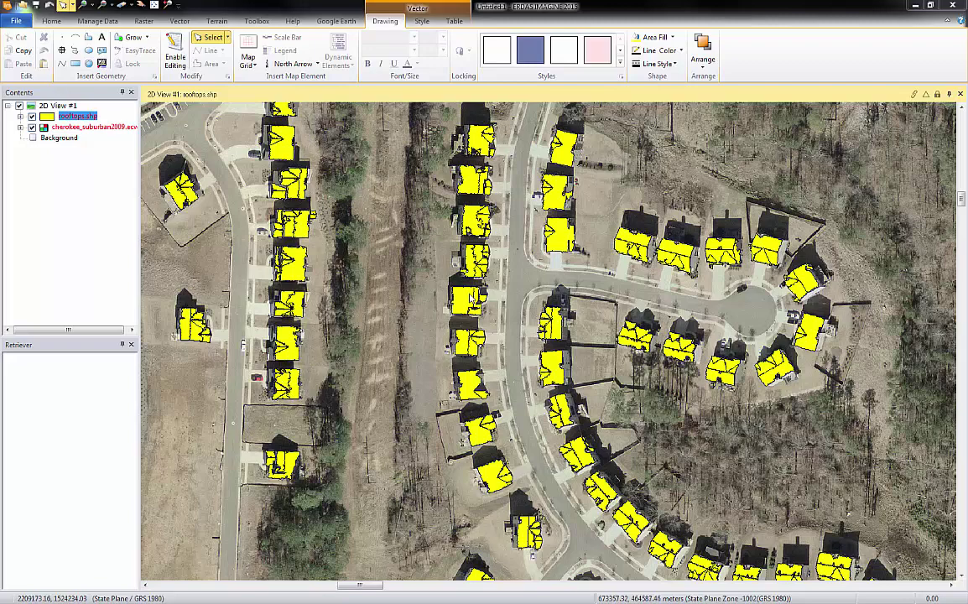
- Pan the map to the unlabelled cul-de-sac houses and zoom in on their roofs
click(141, 6)
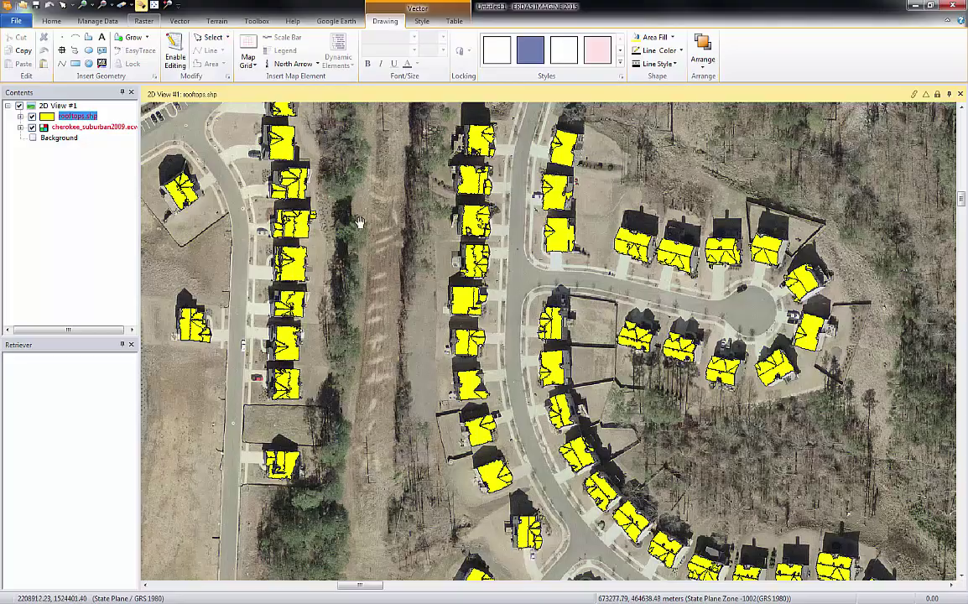
mouse_move(661, 274)
mouse_down()
mouse_move(426, 299)
mouse_move(293, 337)
mouse_up()
drag(466, 215, 445, 253)
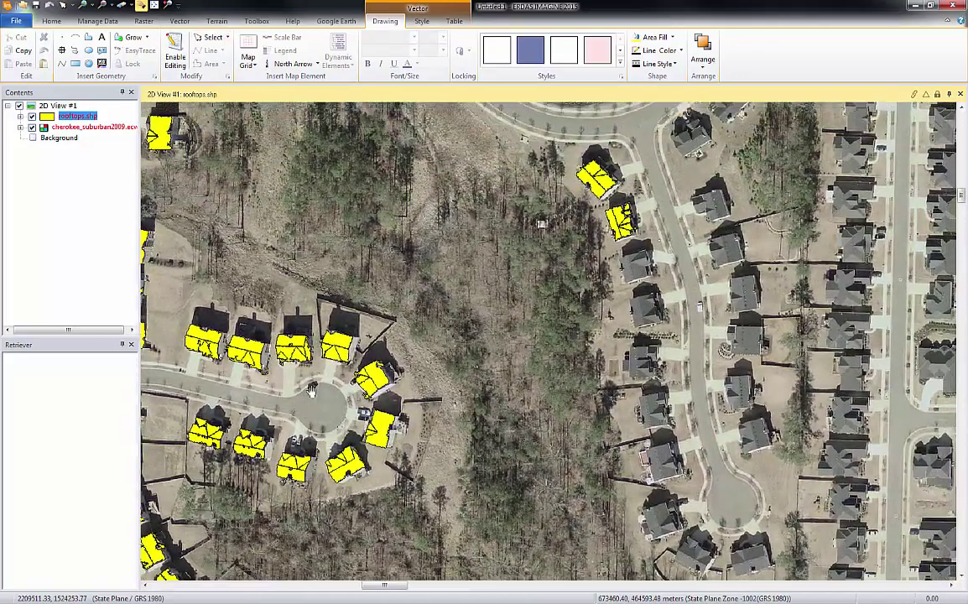
drag(571, 226, 492, 253)
scroll(493, 253, up, 5)
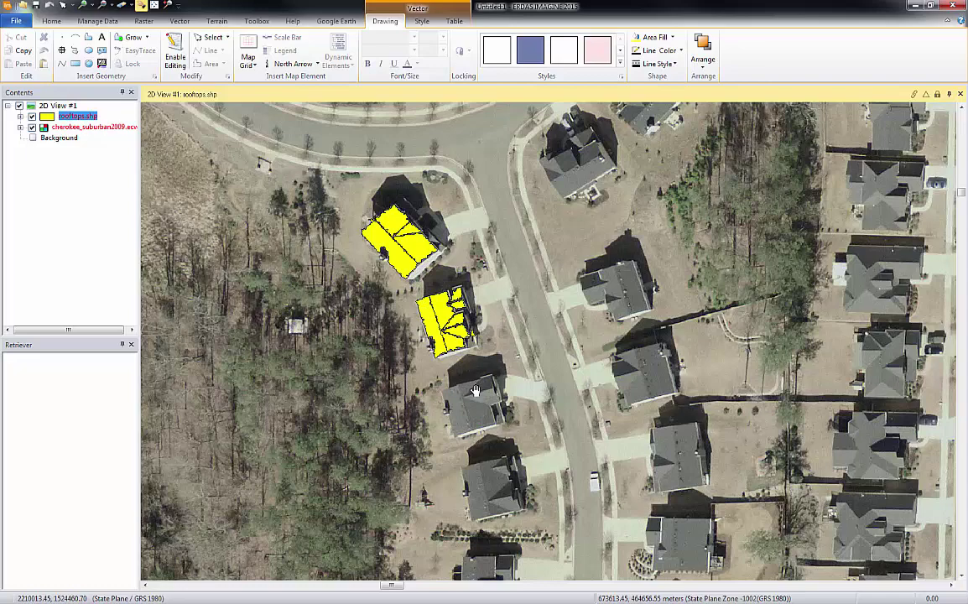
- Select the rooftops.shp layer in Contents and enable vector editing on it
click(111, 127)
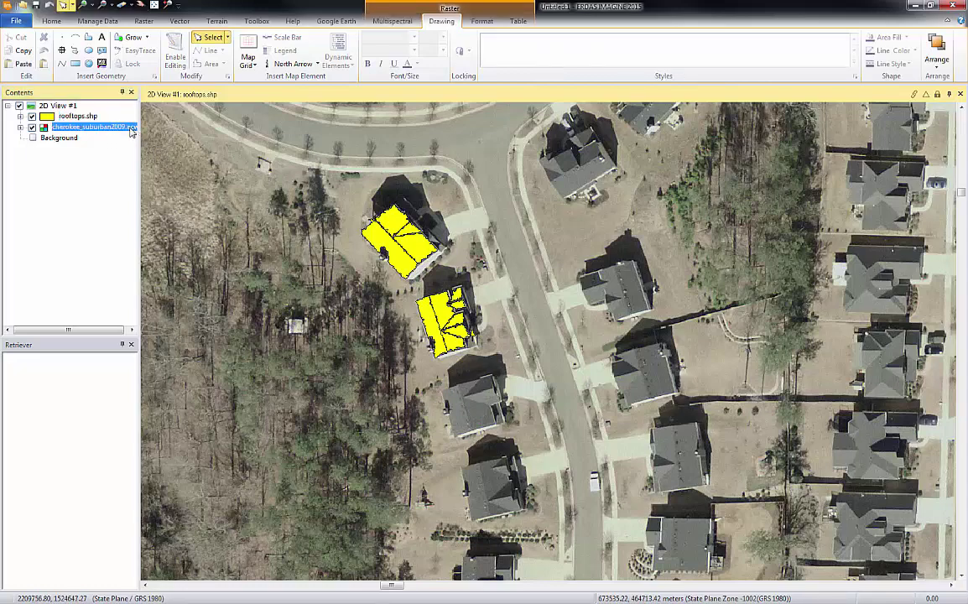
click(80, 117)
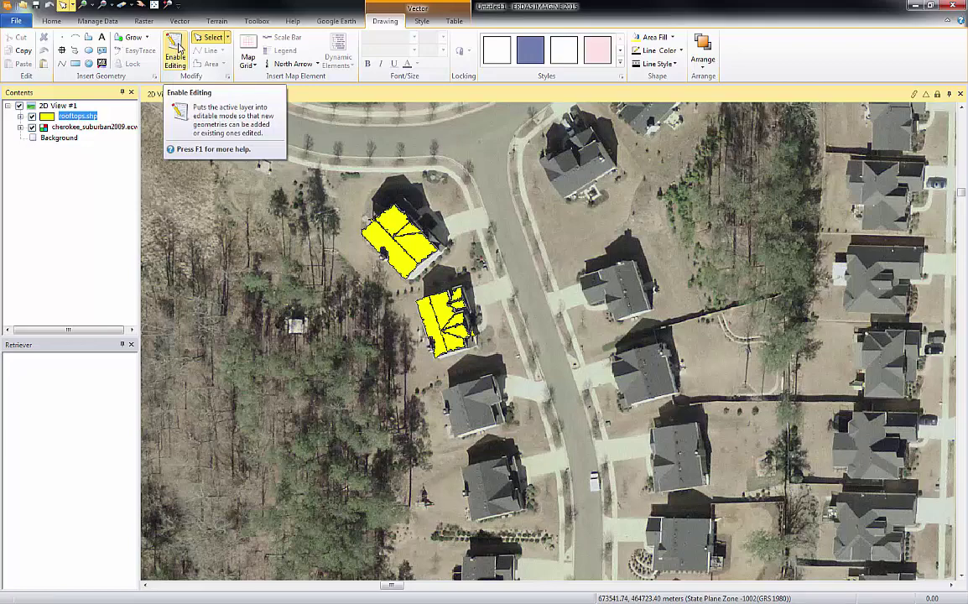
click(177, 48)
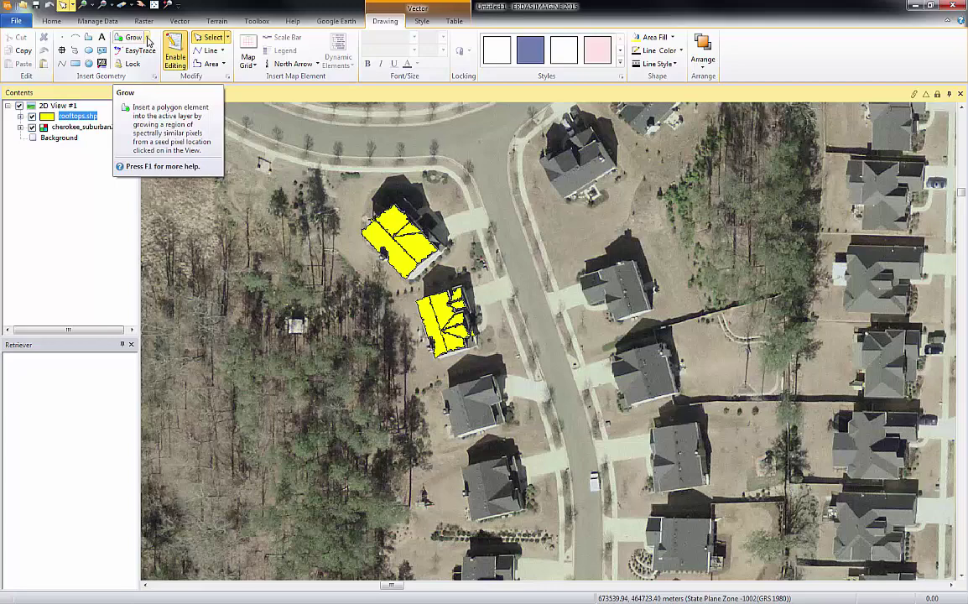
- Show the Region Growing Properties (area limit 10000, distance 13.00) at lower left and arm Grow
click(136, 40)
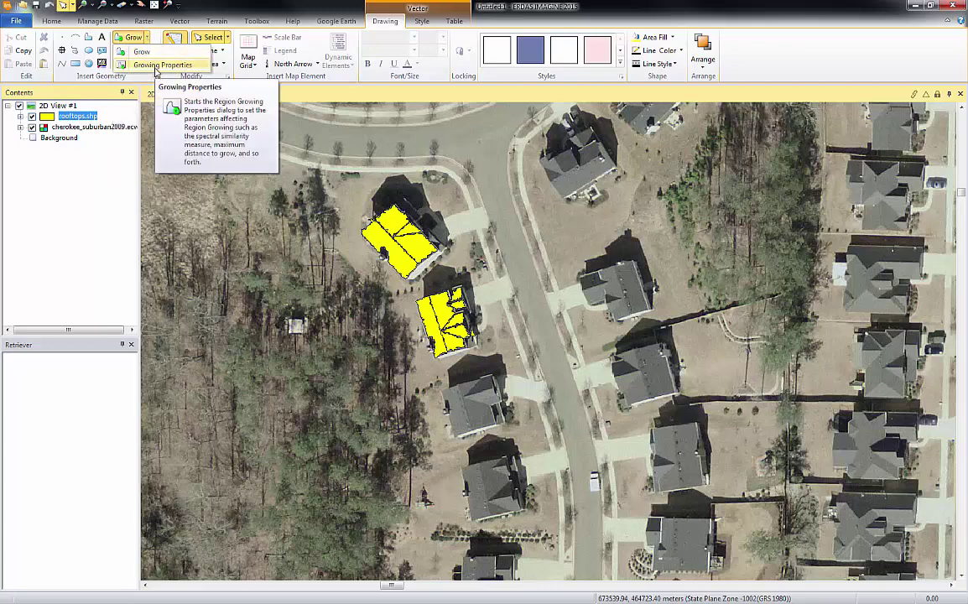
click(143, 65)
drag(336, 181, 121, 410)
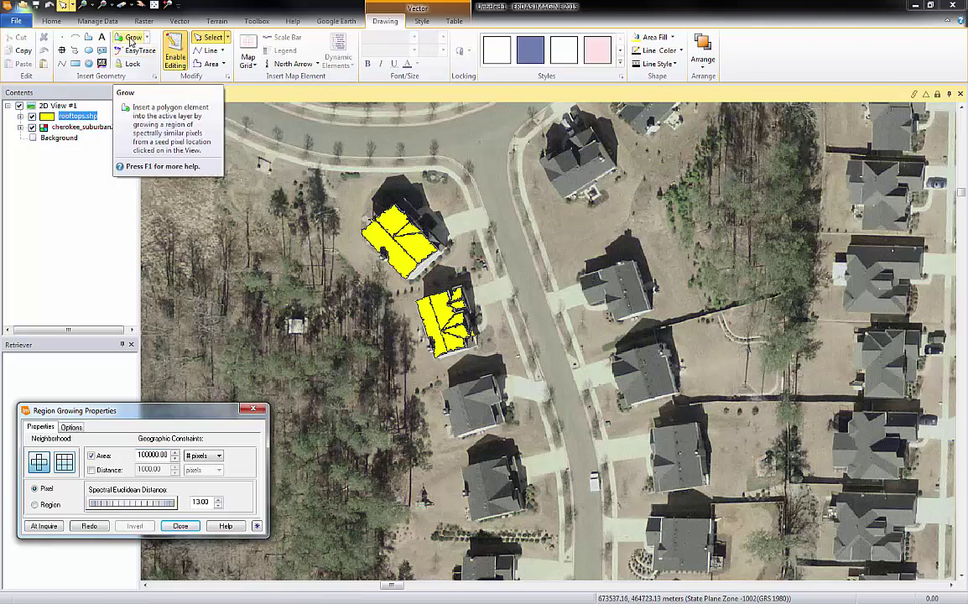
click(131, 38)
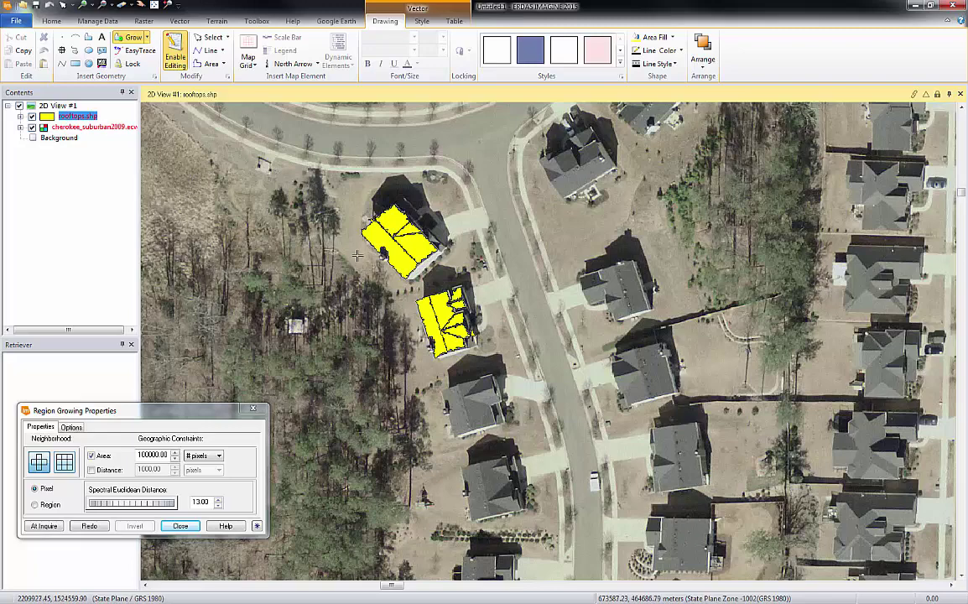
- Grow a rooftop polygon on the third house, then raise Spectral Euclidean Distance to 19.00
click(455, 412)
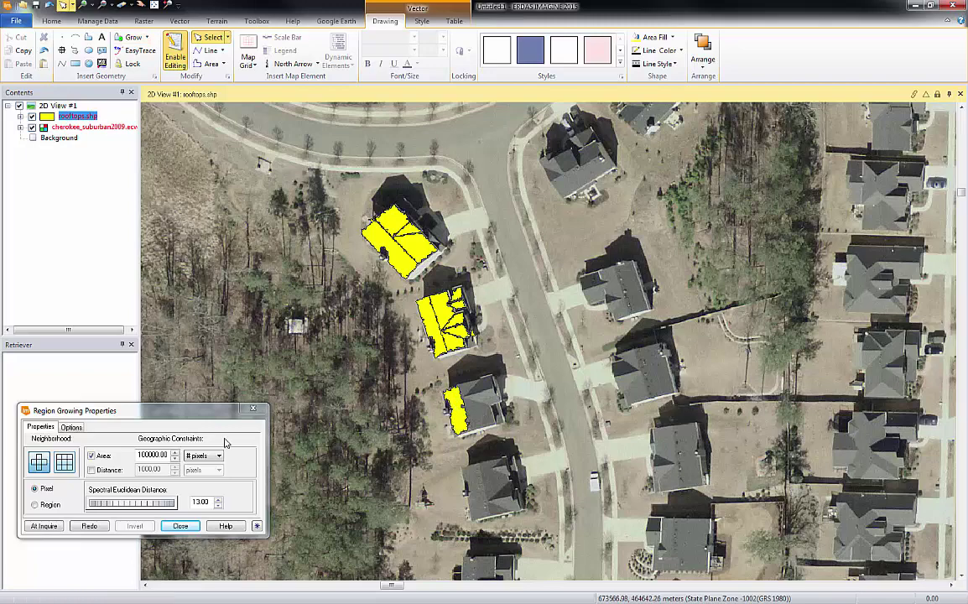
click(70, 427)
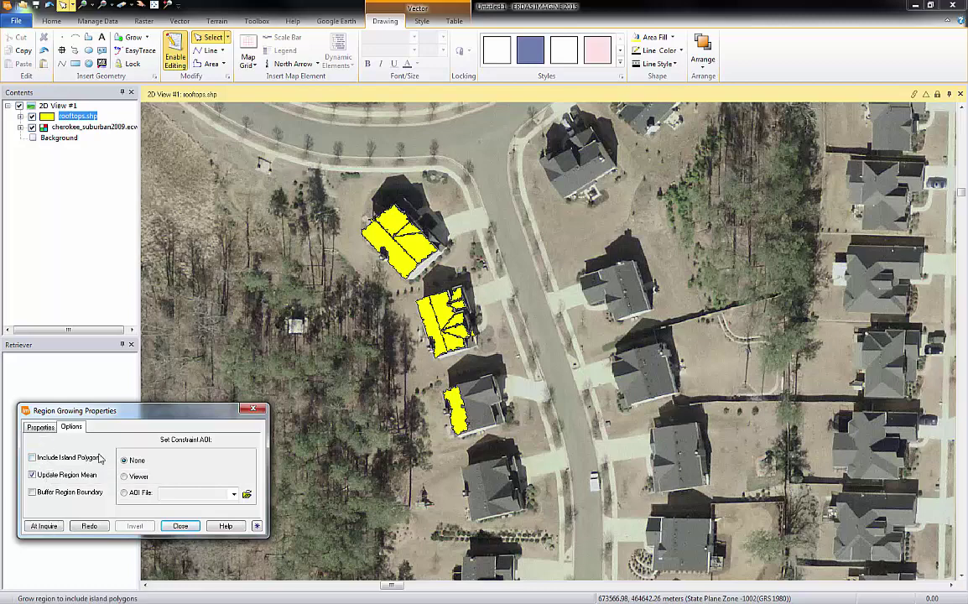
click(40, 427)
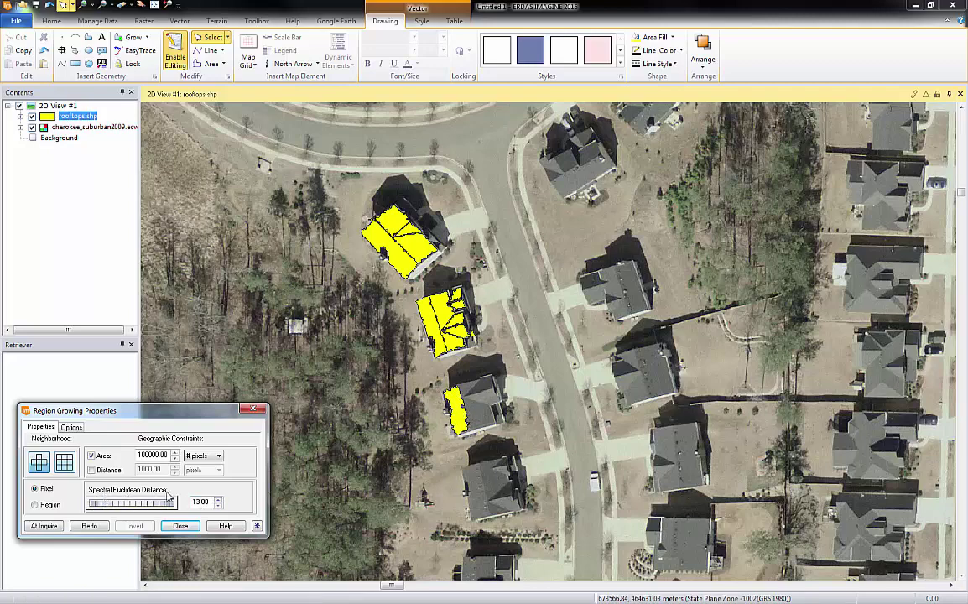
drag(122, 505, 123, 507)
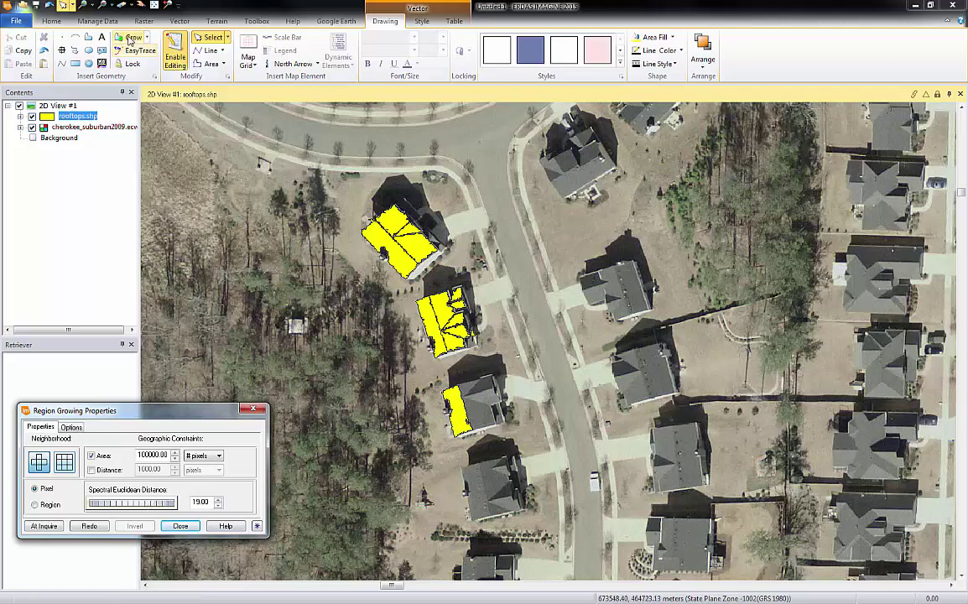
- Regrow the third roof and grow polygons over the fourth house's roof at distance 19.00
click(130, 65)
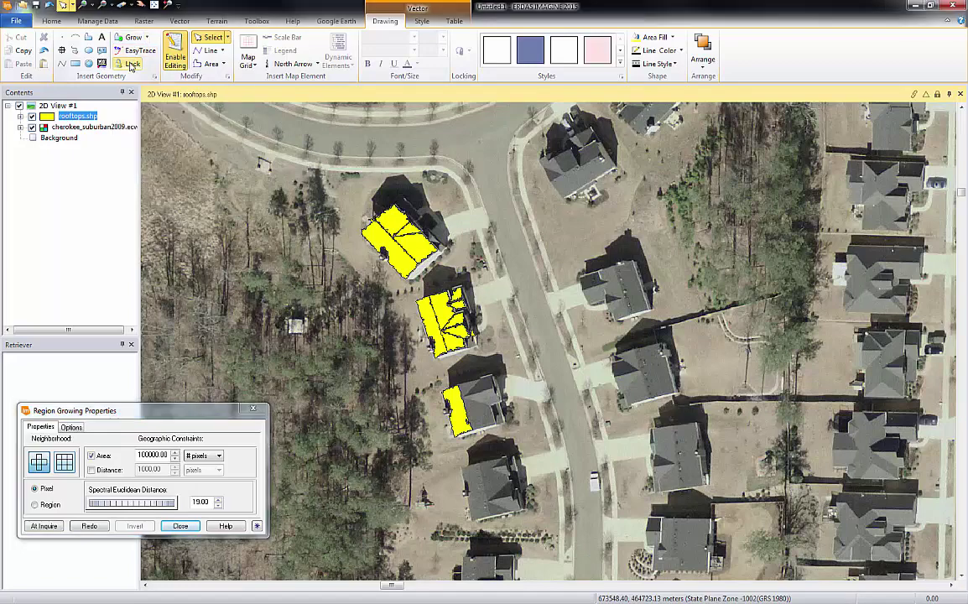
click(130, 38)
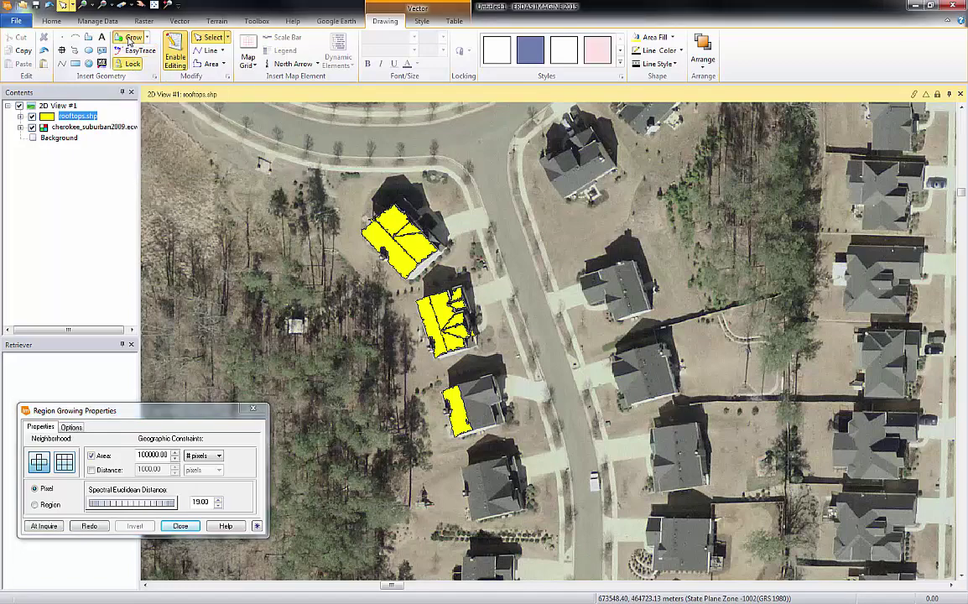
click(472, 409)
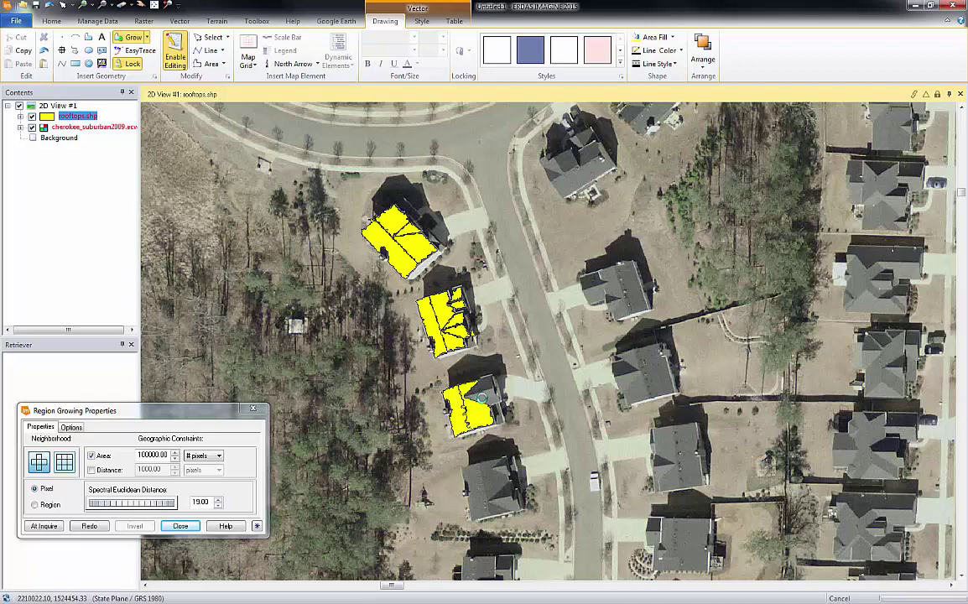
click(483, 397)
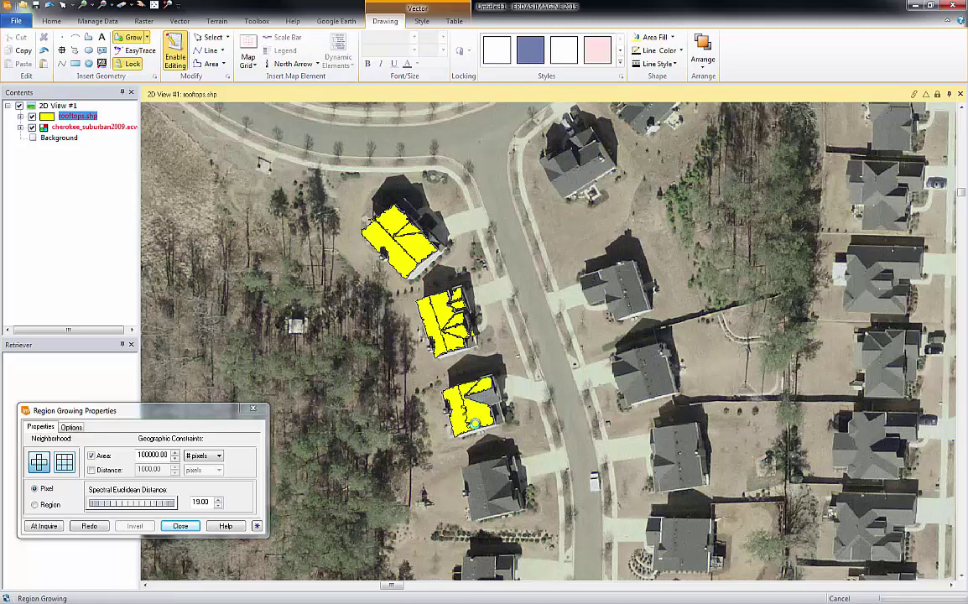
click(495, 483)
click(497, 482)
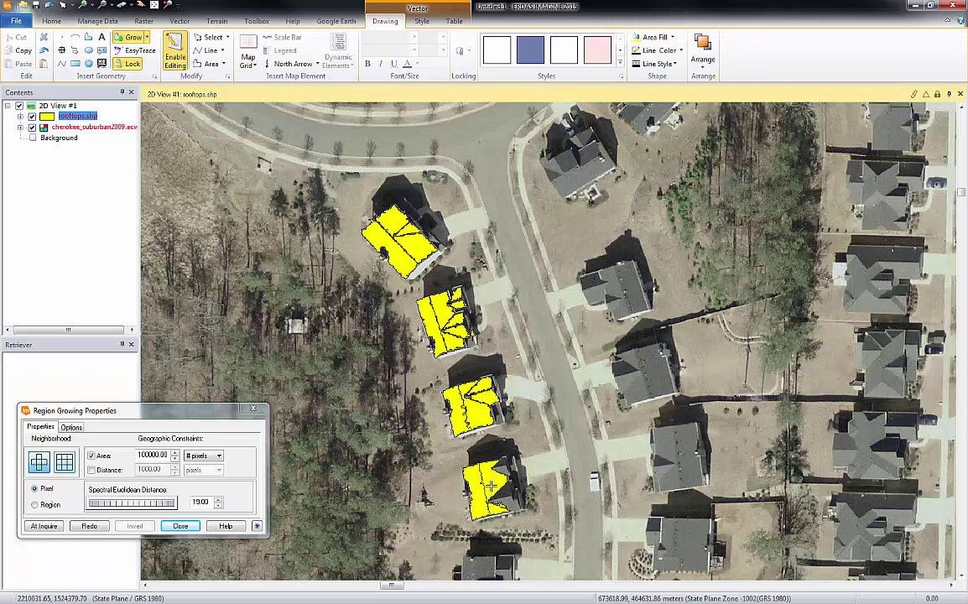
click(502, 503)
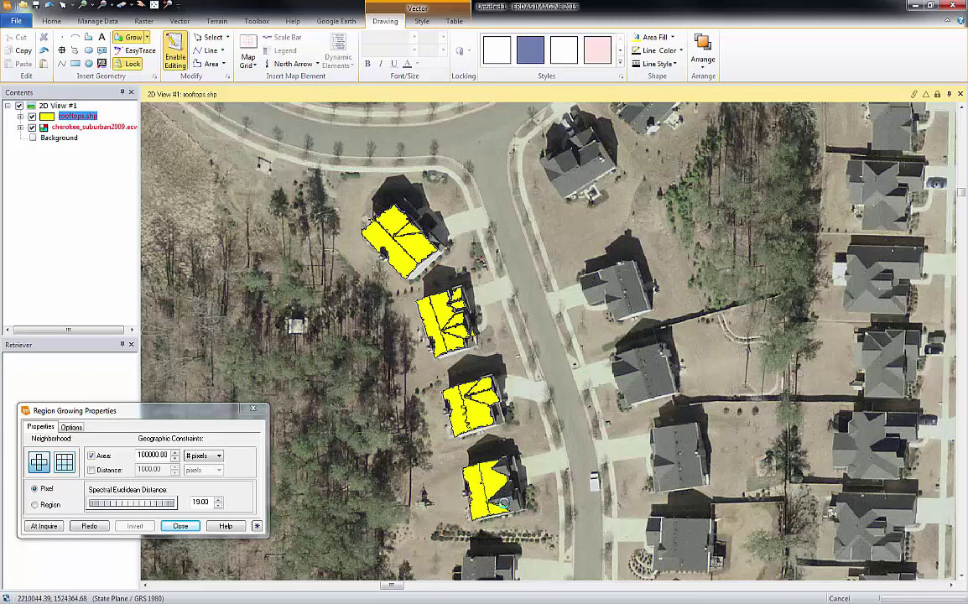
click(504, 502)
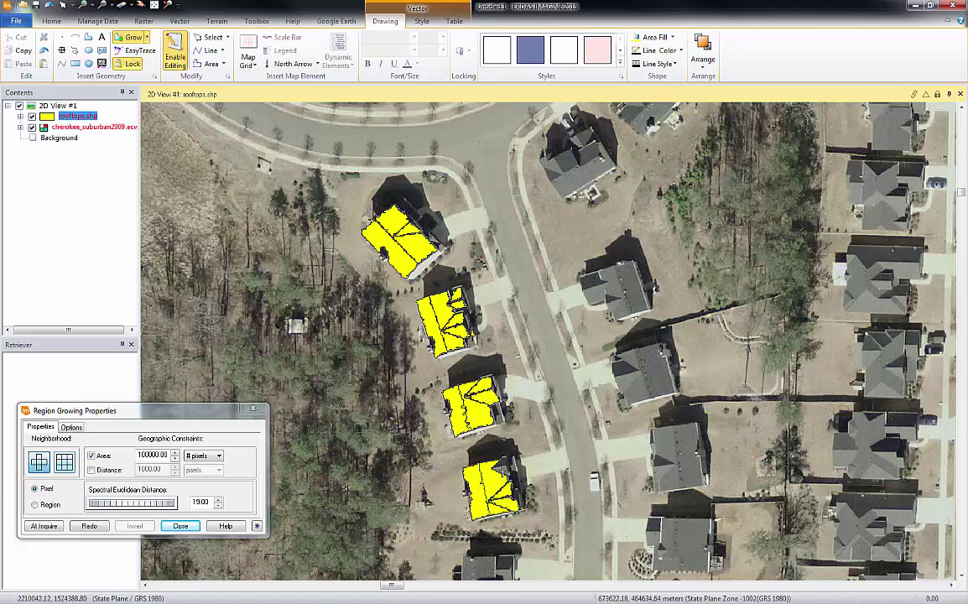
click(500, 463)
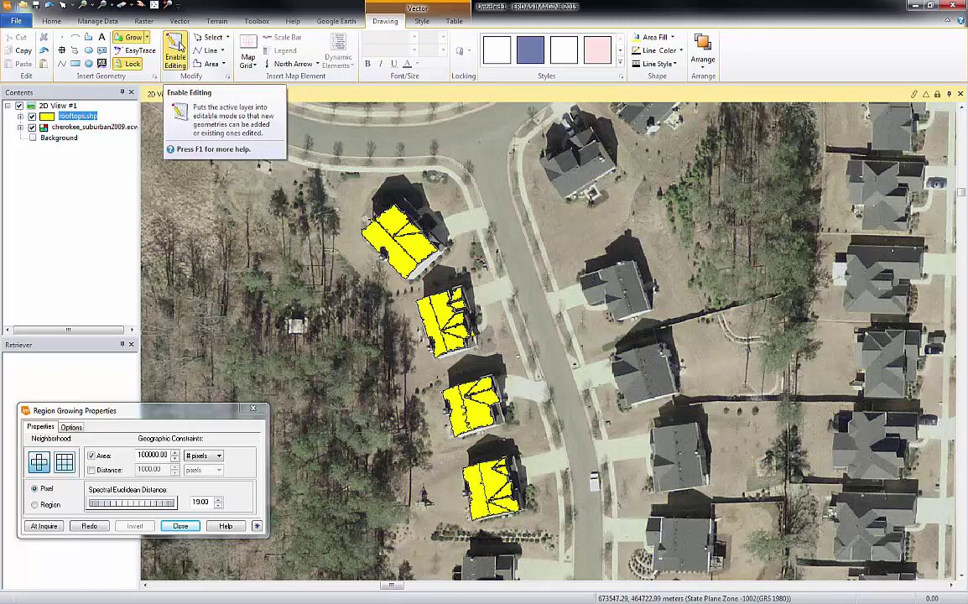
- Stop editing rooftops.shp, confirm saving the edits, and save the layer
click(178, 47)
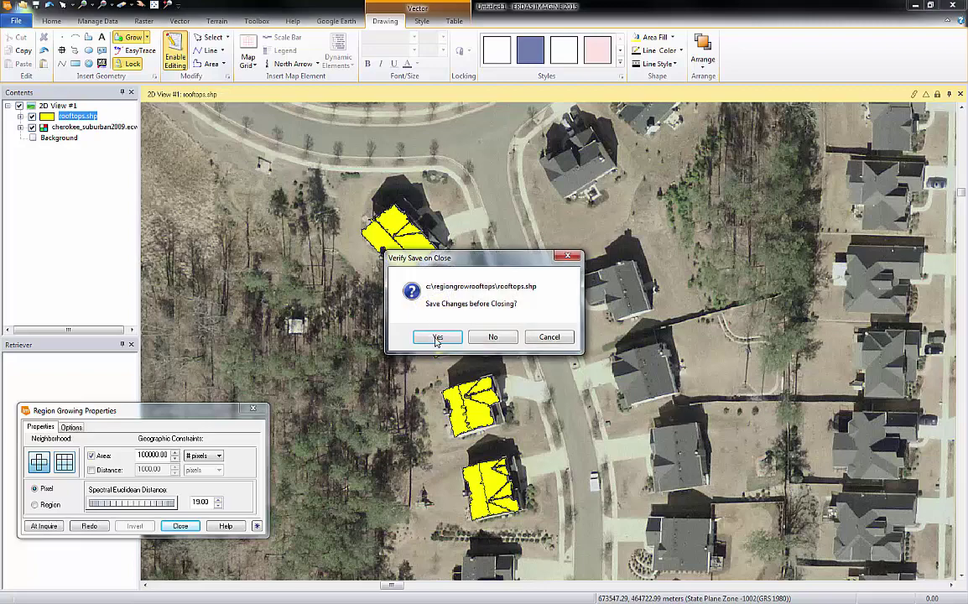
click(436, 338)
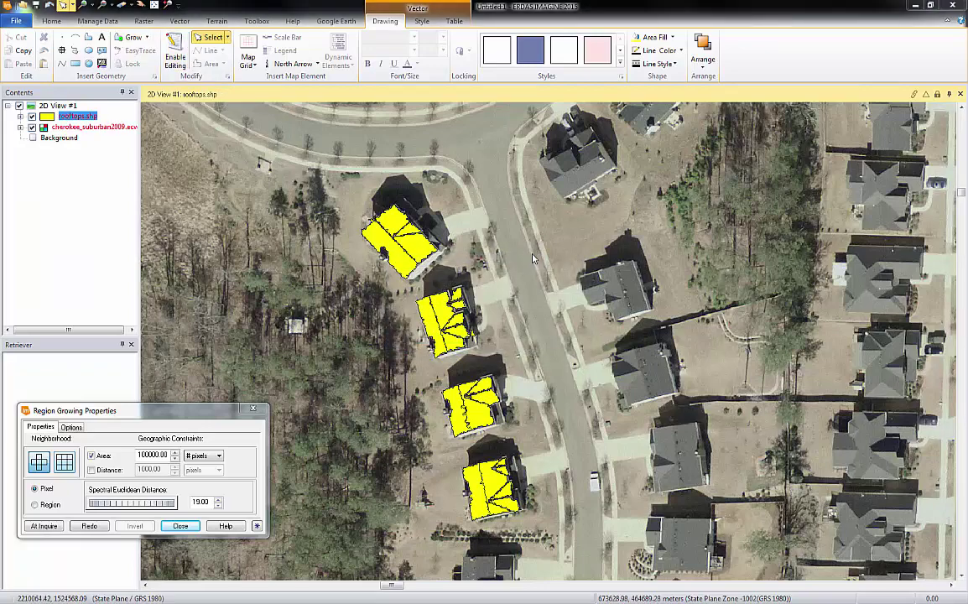
right_click(74, 116)
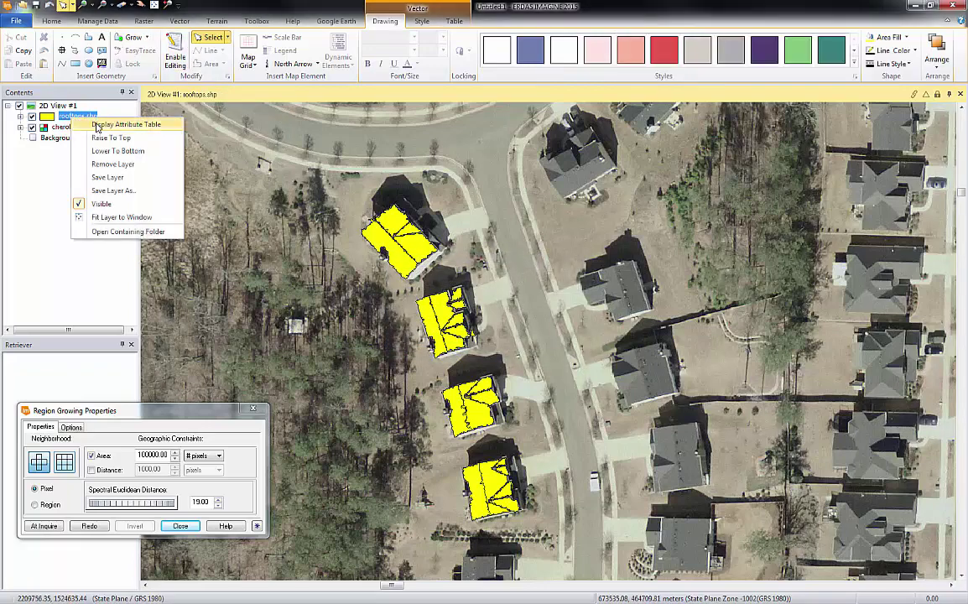
click(107, 177)
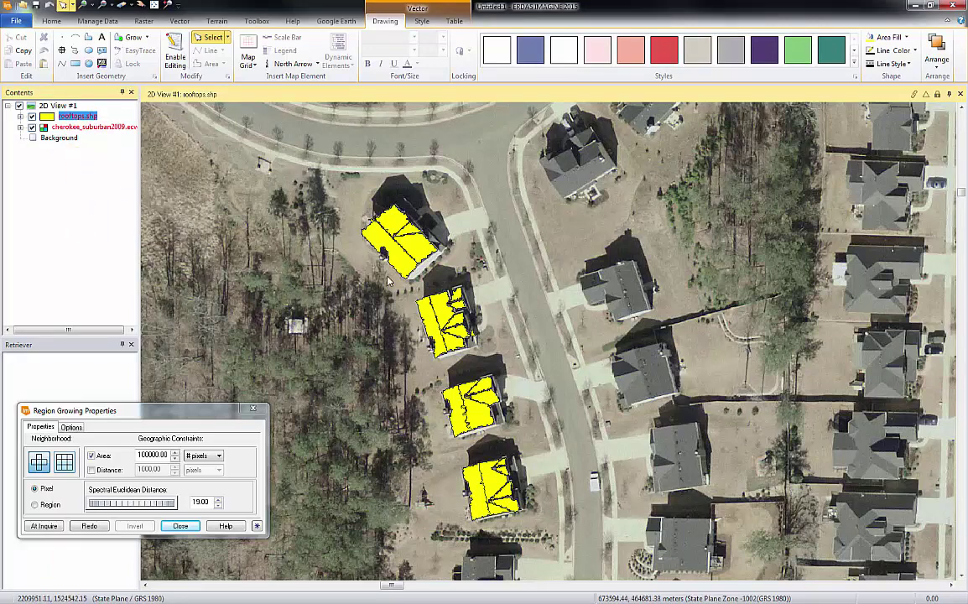
- Zoom out and pan west to review the yellow rooftop polygons across the subdivision
click(141, 5)
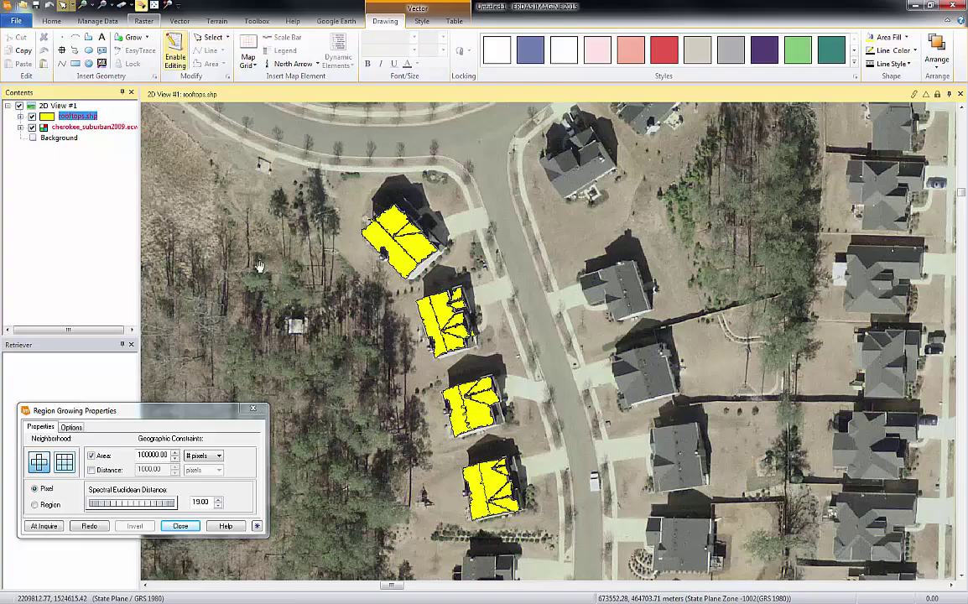
scroll(690, 322, down, 3)
scroll(690, 322, down, 2)
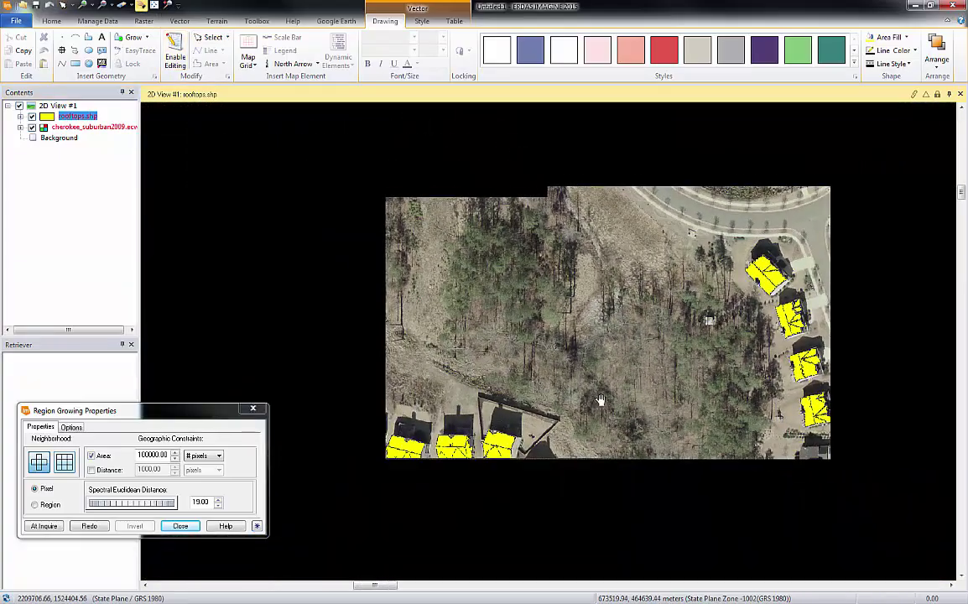
scroll(709, 280, up, 3)
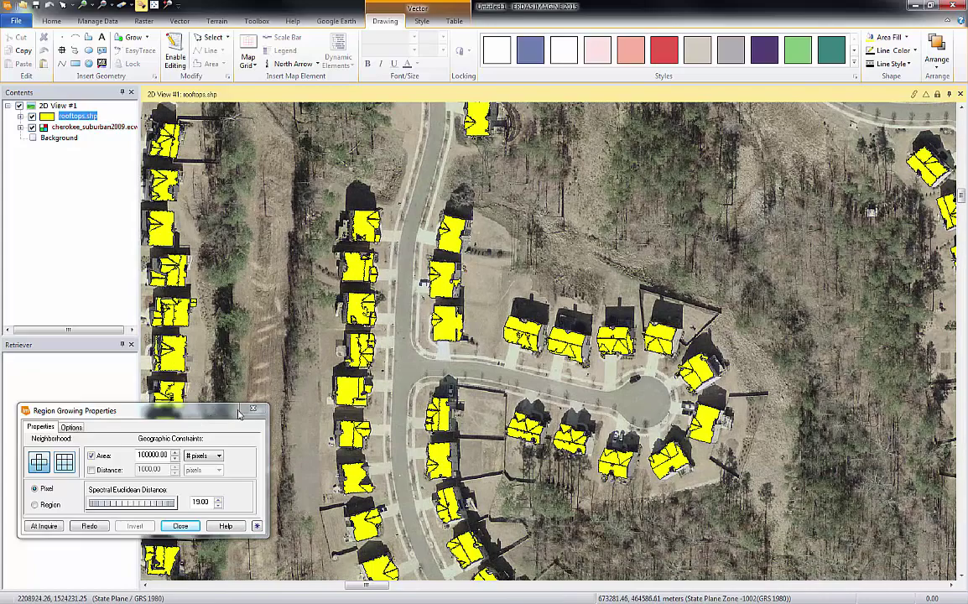
drag(384, 336, 449, 323)
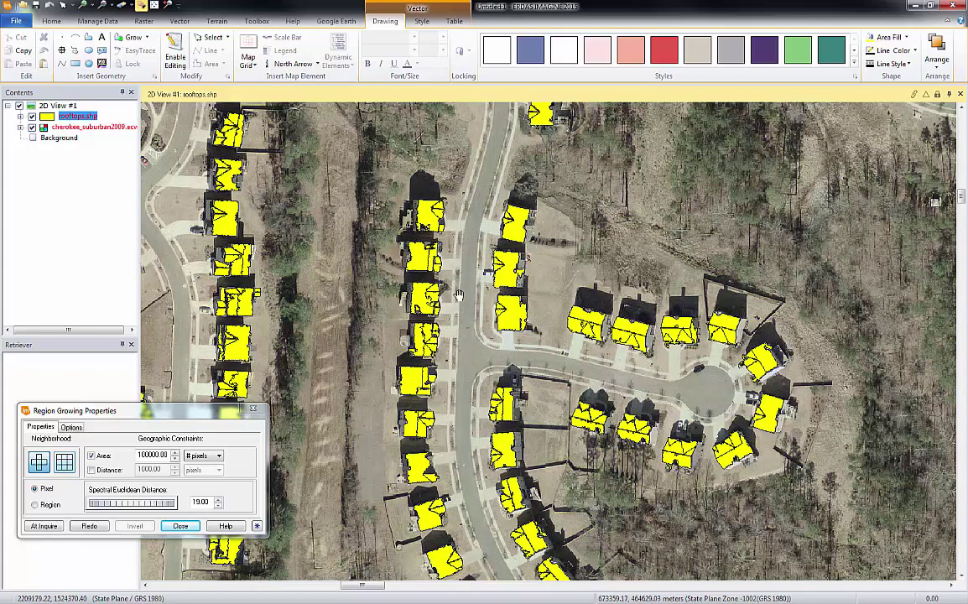
right_click(77, 117)
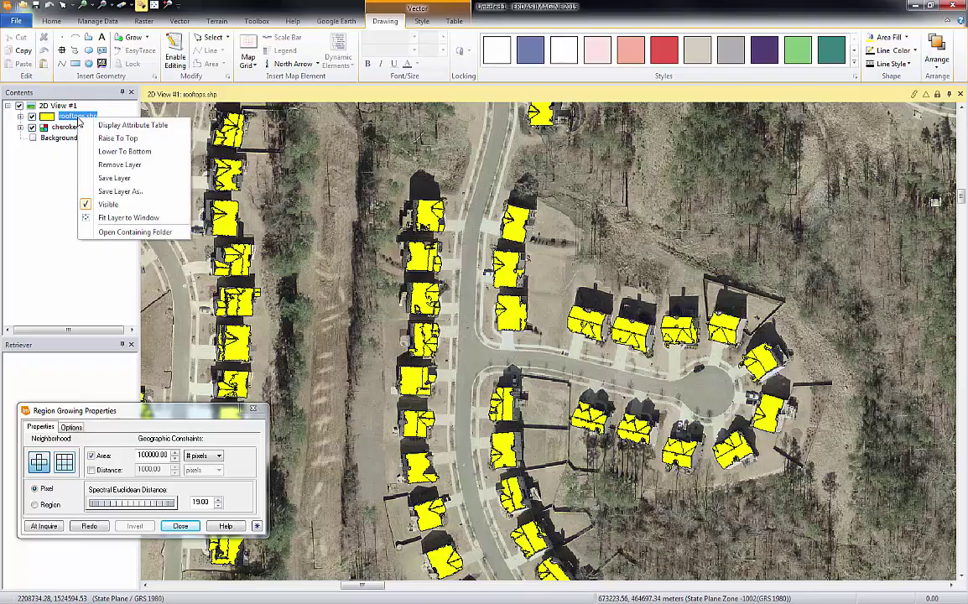
- Remove the rooftops.shp layer from the view
click(117, 164)
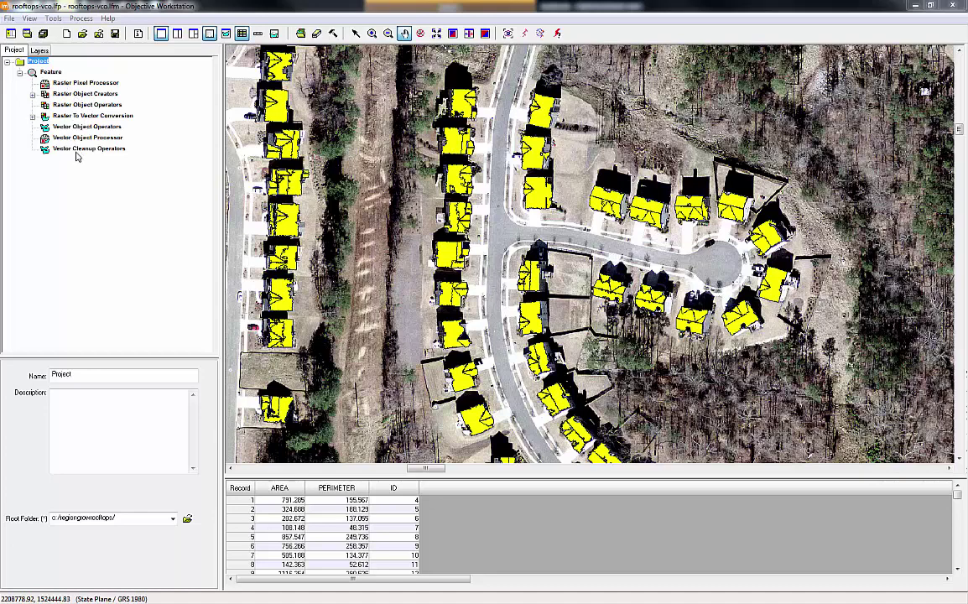
- Mark Vector Cleanup Operators as both Start Here and Stop Here in the project tree
click(74, 149)
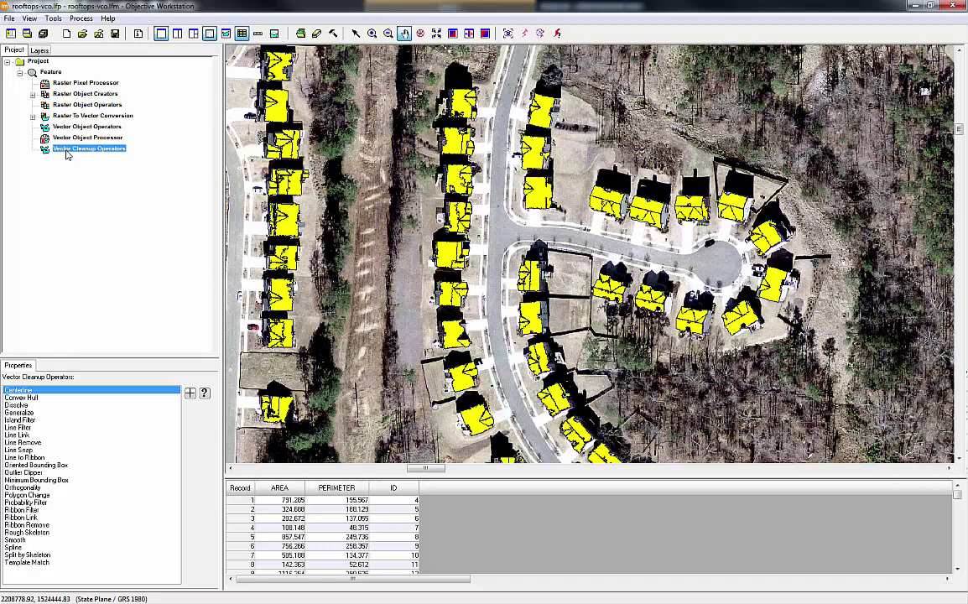
right_click(78, 154)
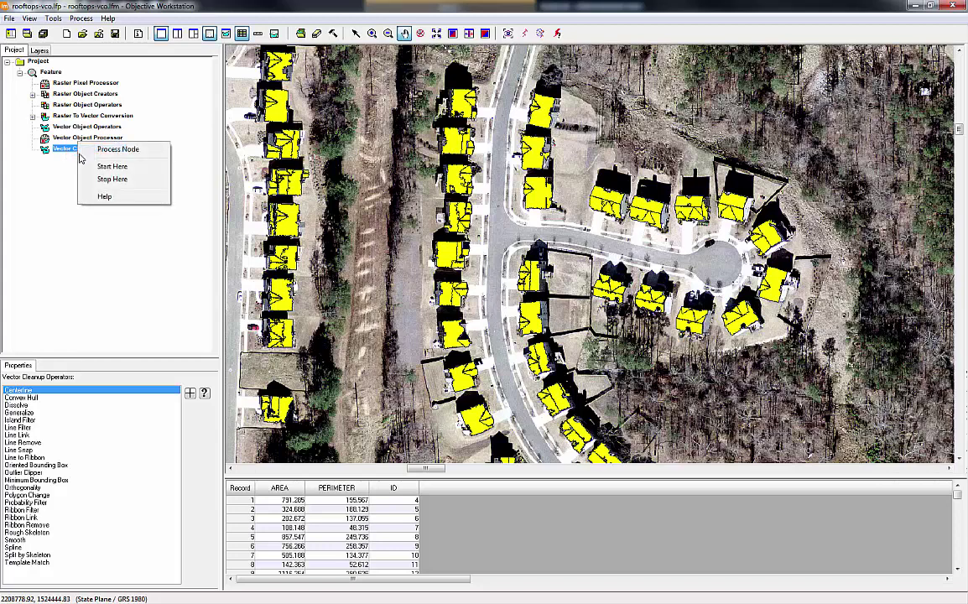
click(110, 166)
right_click(87, 148)
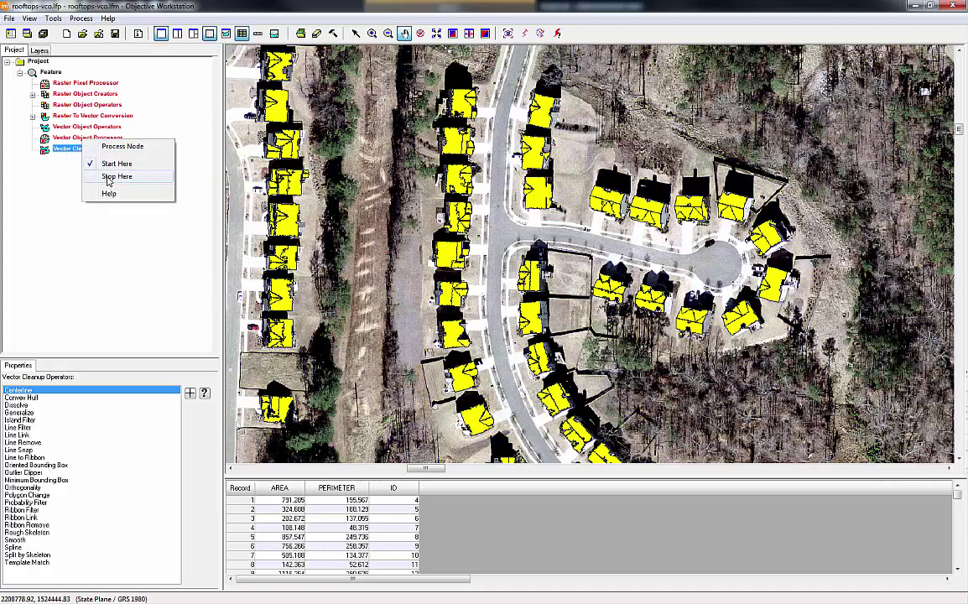
click(107, 177)
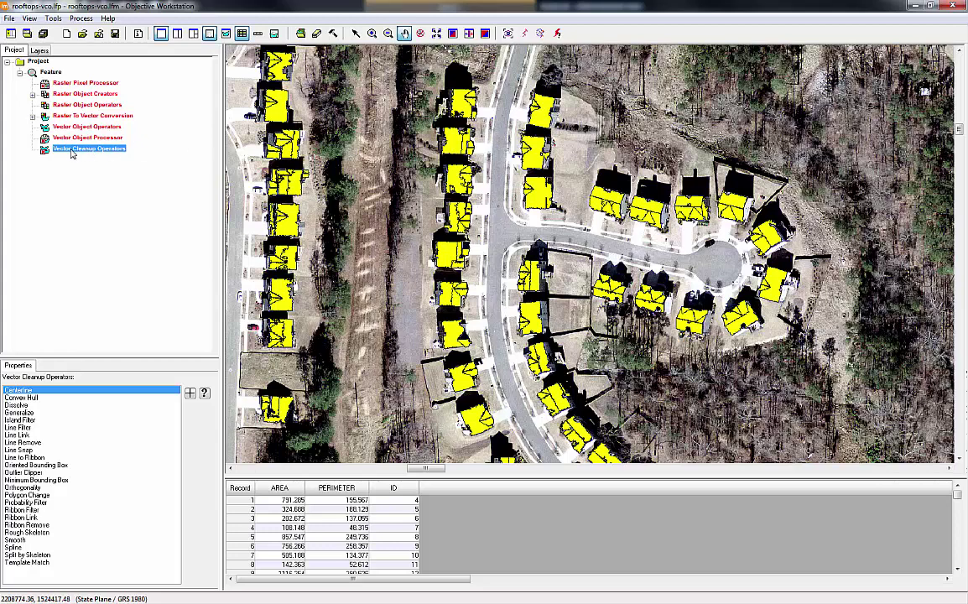
right_click(88, 152)
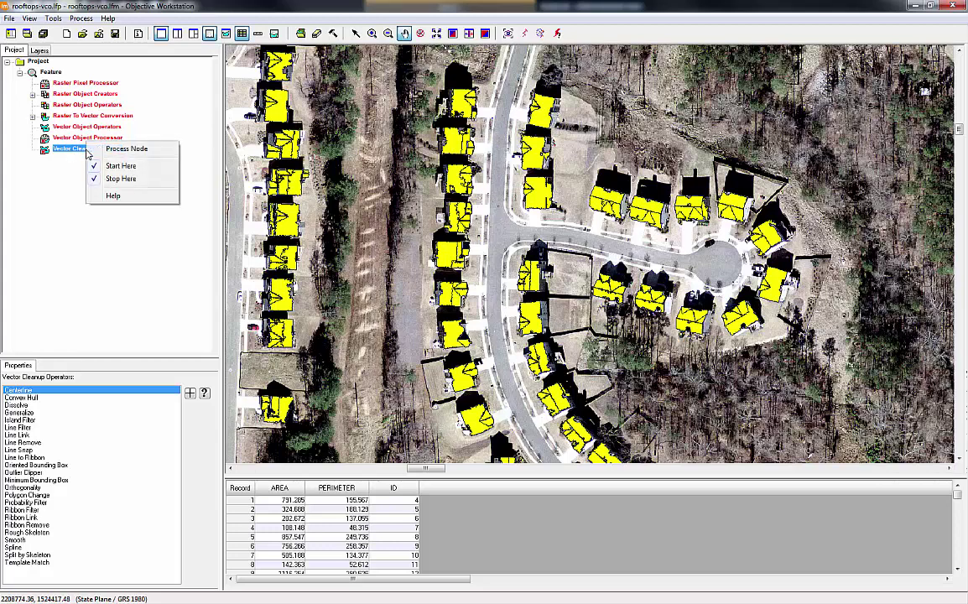